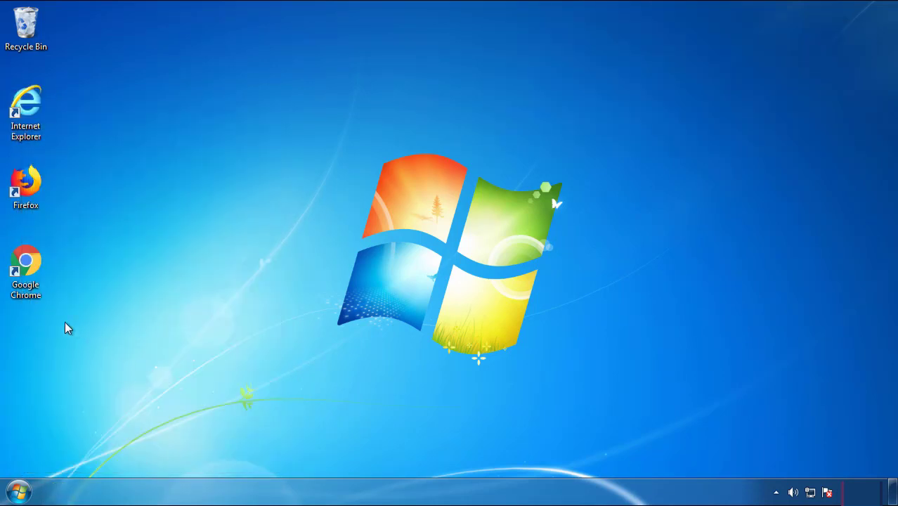
Open Control Panel's installed programs list, sorted by install date with newest first
click(18, 492)
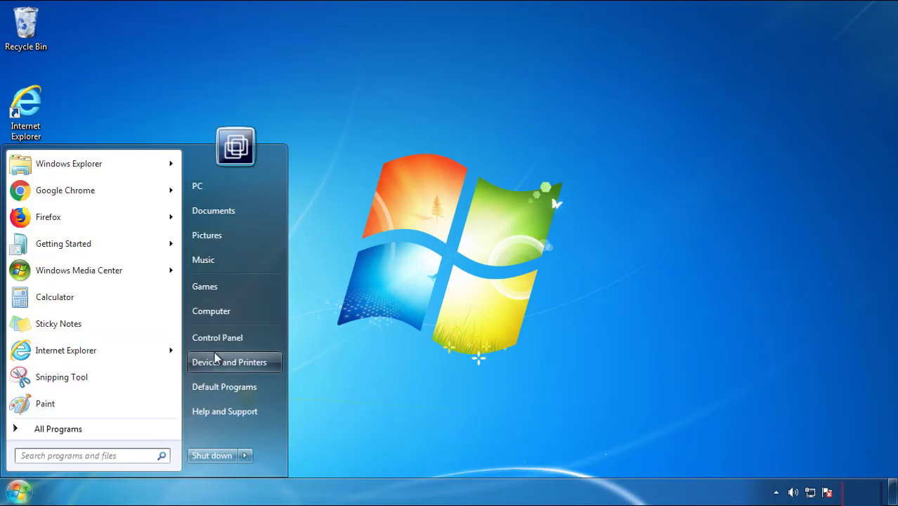
click(226, 337)
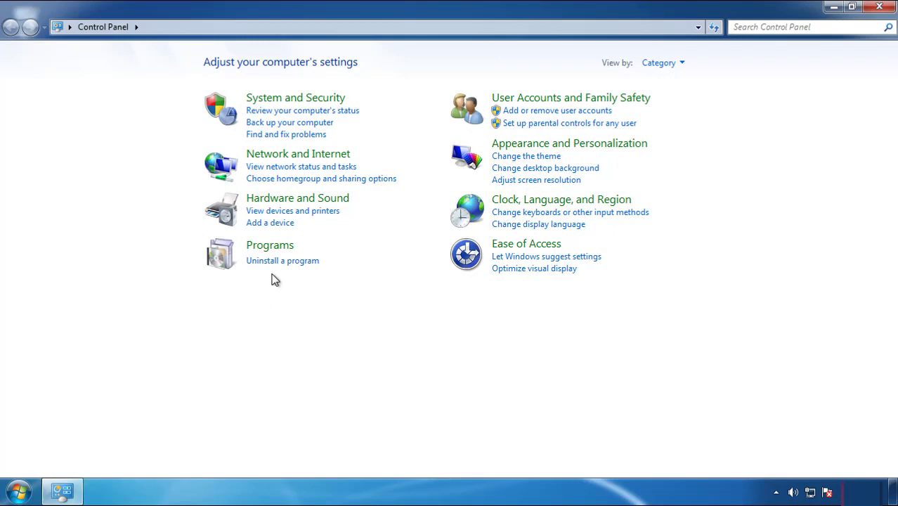
click(281, 261)
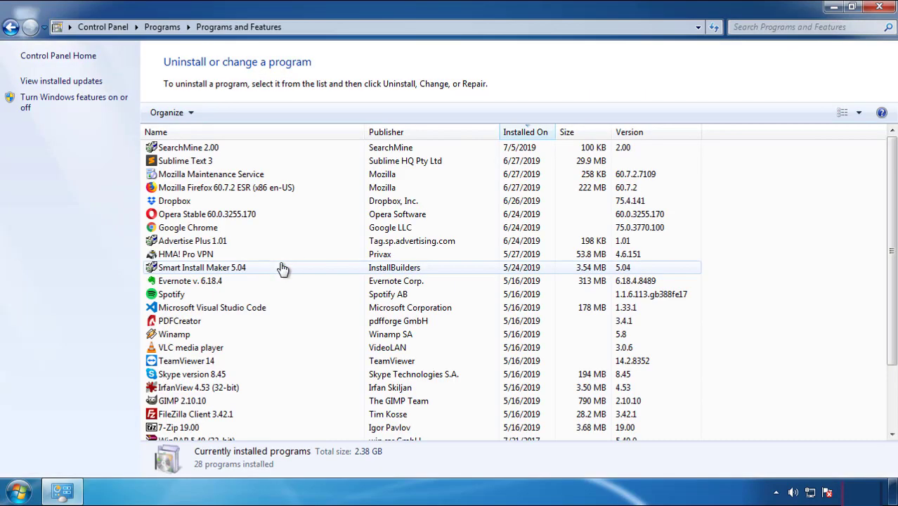
click(526, 134)
click(523, 136)
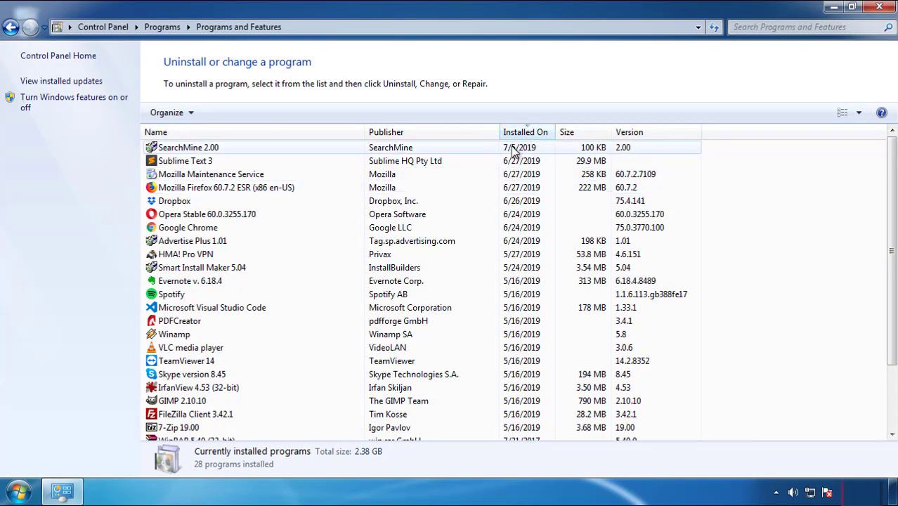
Uninstall SearchMine 2.00 through its uninstaller and close the programs window
click(188, 149)
click(225, 114)
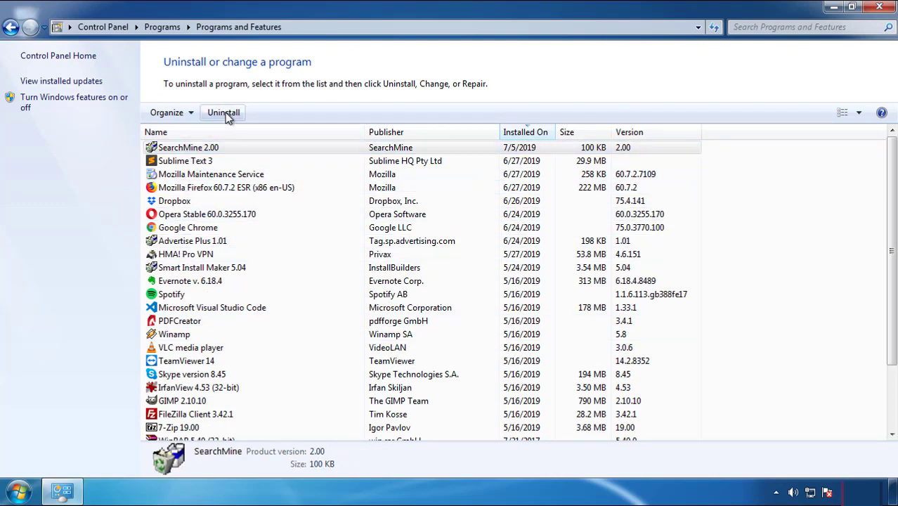
click(525, 378)
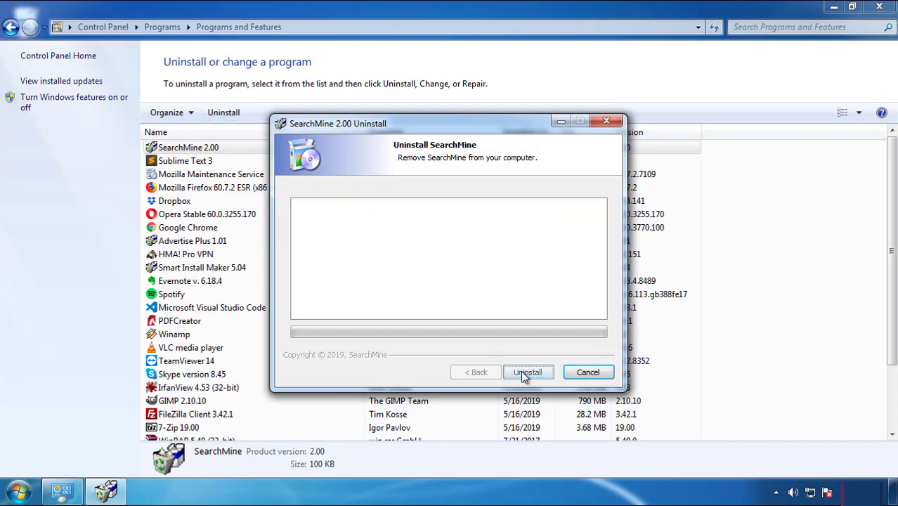
click(523, 371)
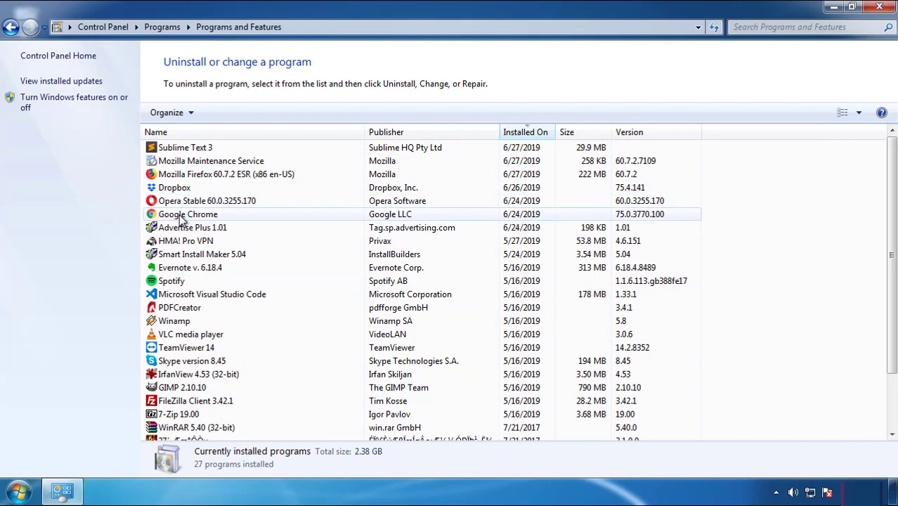
click(879, 9)
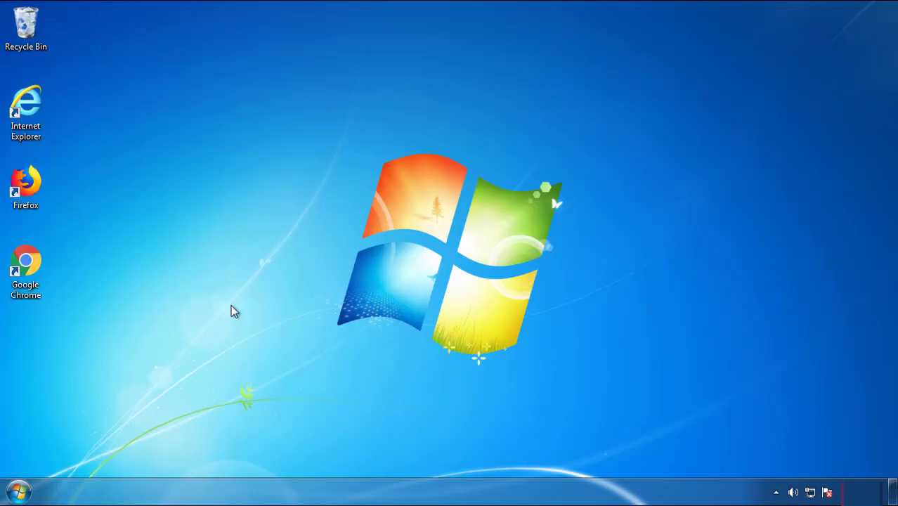
Restart Windows and pick Safe Mode from the F8 Advanced Boot Options menu
click(19, 492)
mouse_move(243, 458)
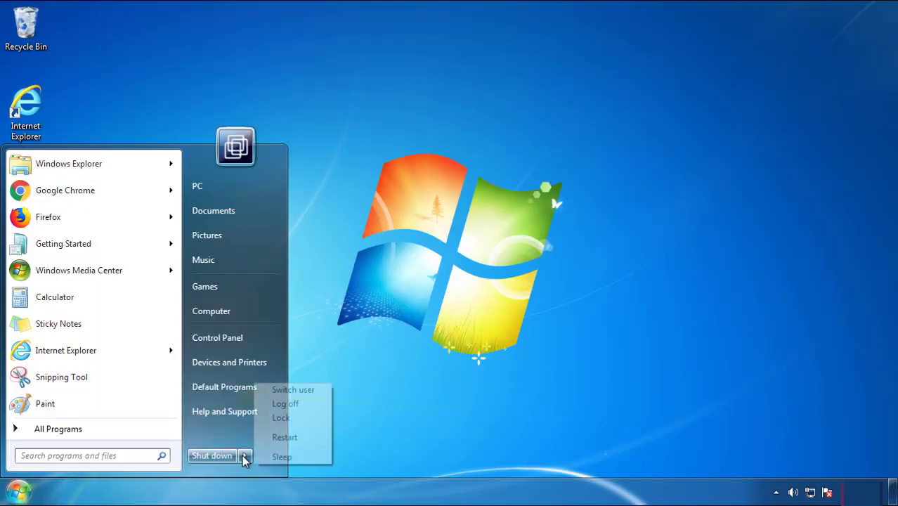
click(552, 195)
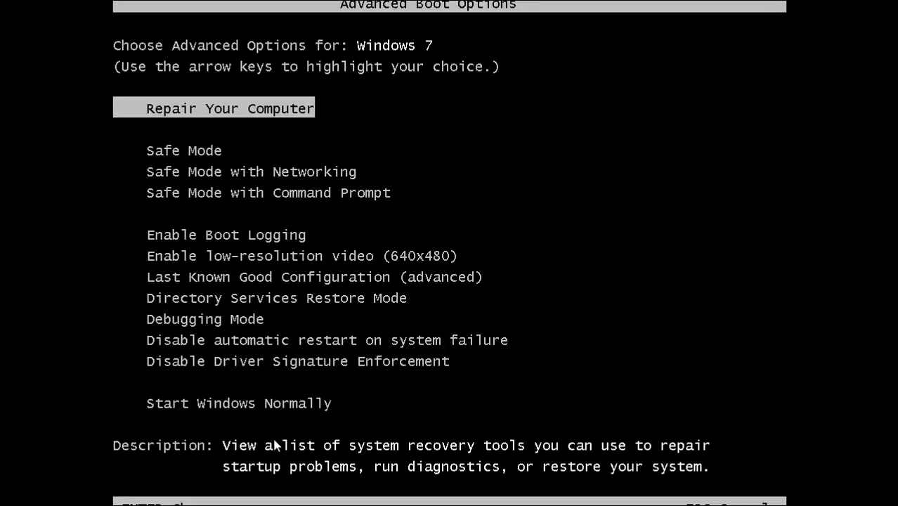
key(Down)
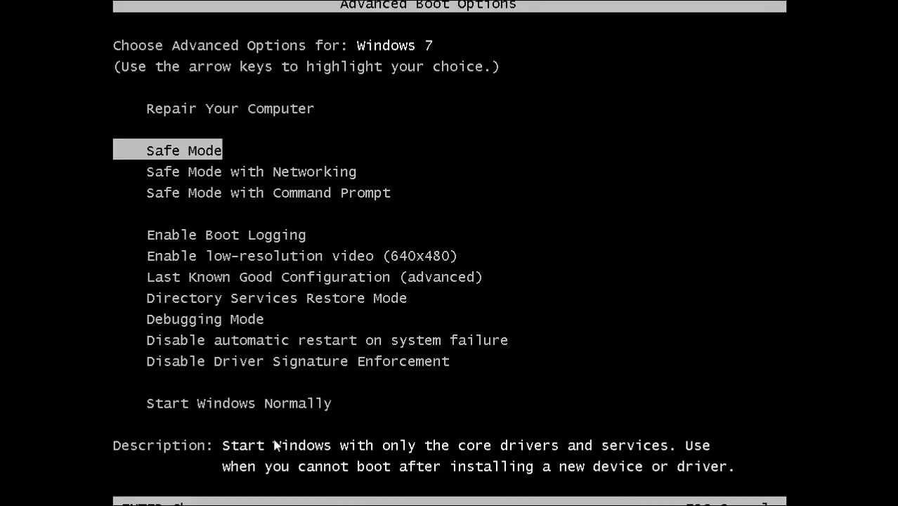
key(Return)
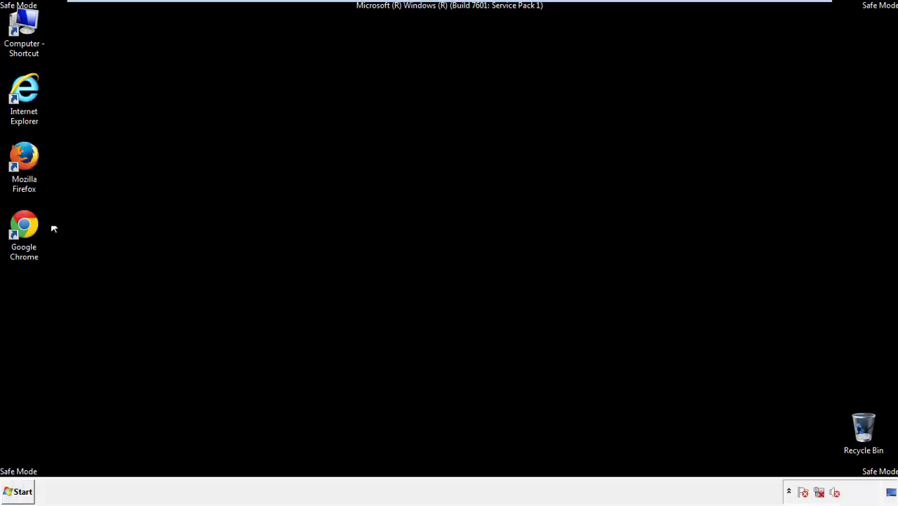
Launch Firefox, decline the default-browser prompt, and show the Menu Bar
double_click(32, 162)
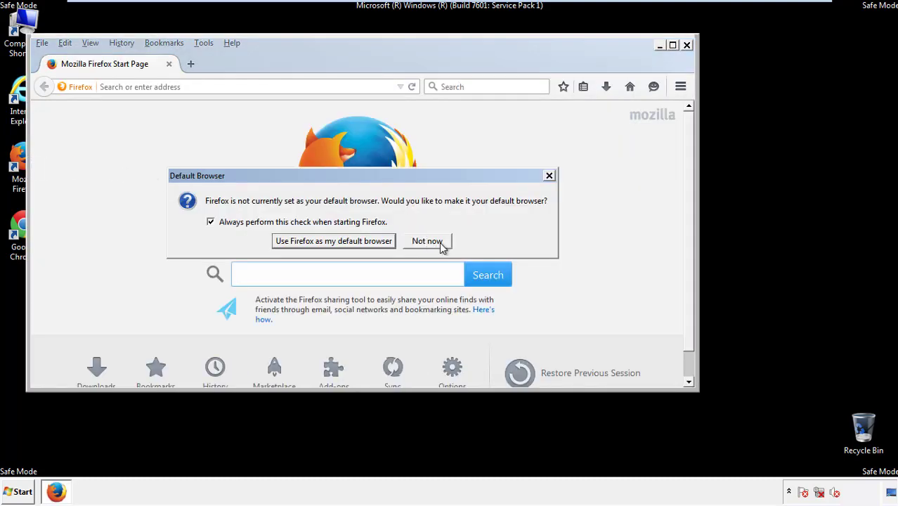
click(433, 243)
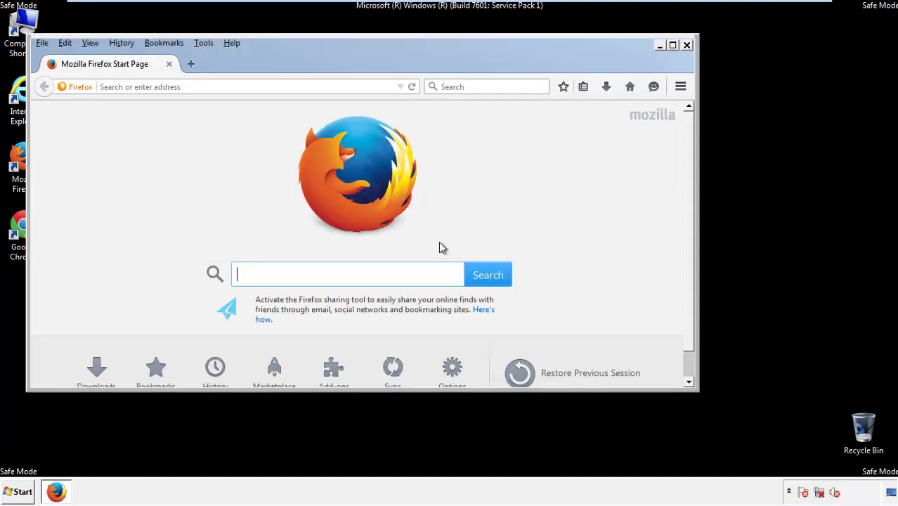
right_click(276, 62)
click(303, 107)
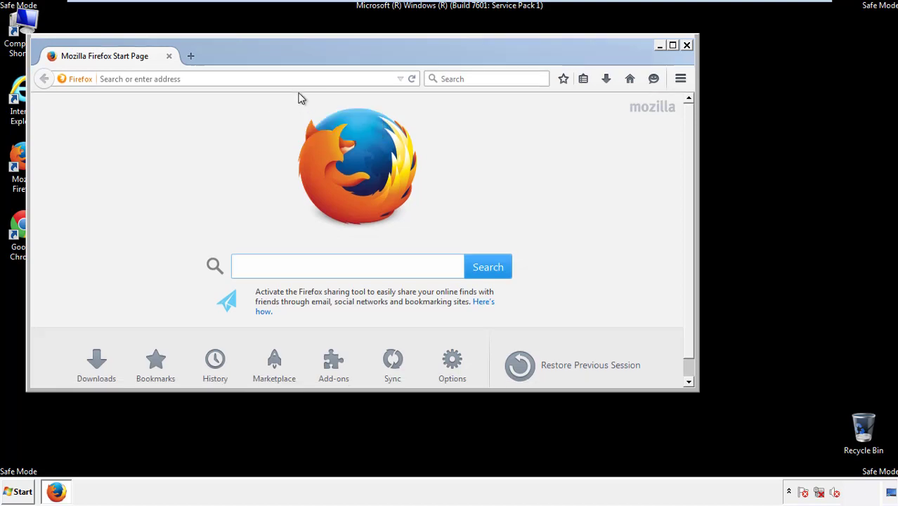
right_click(284, 58)
click(296, 109)
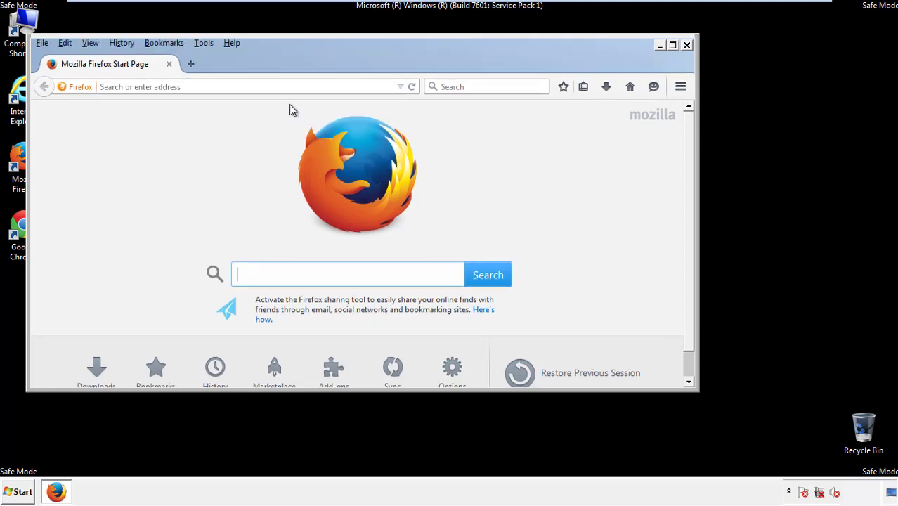
Clear Firefox's recent history for Everything, including offline website data and site preferences
click(127, 43)
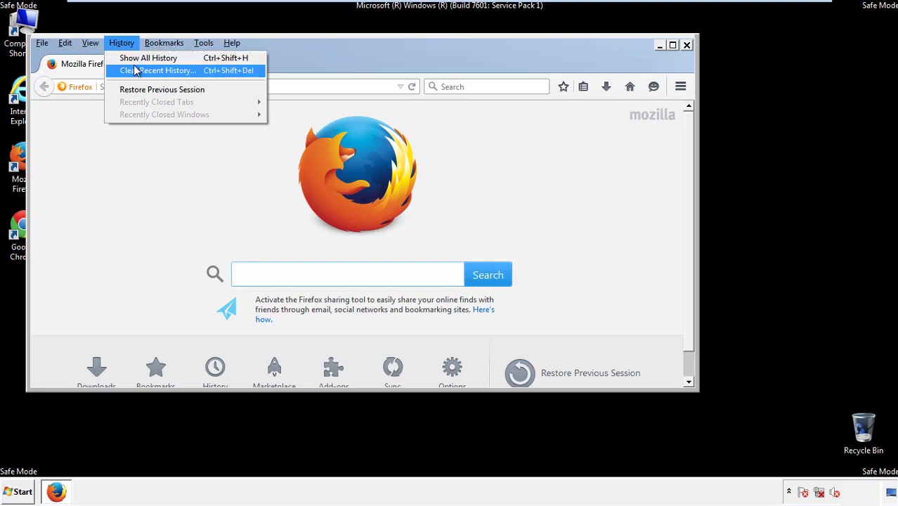
click(135, 71)
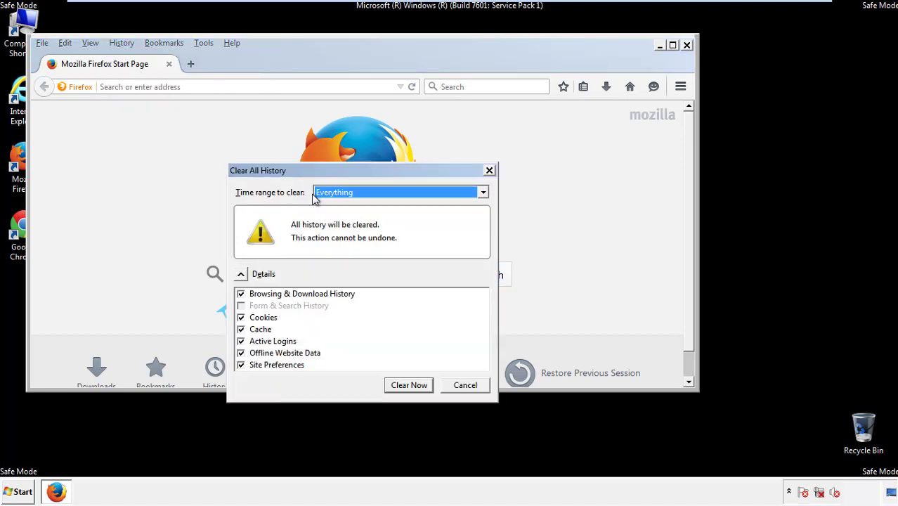
click(334, 196)
click(337, 262)
click(241, 354)
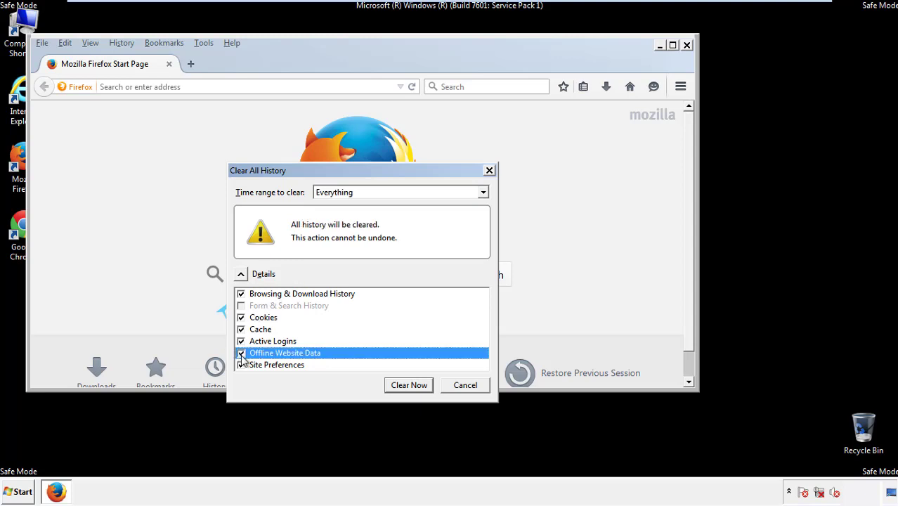
click(241, 365)
click(241, 364)
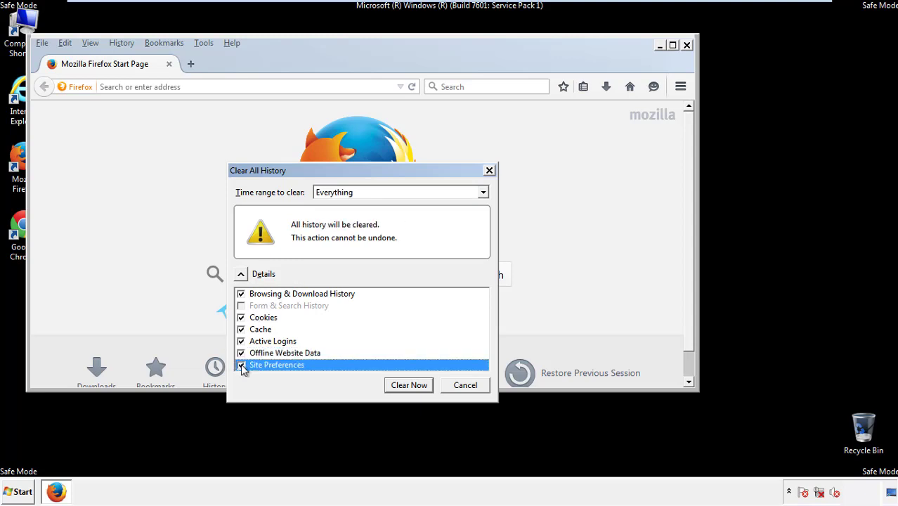
click(408, 386)
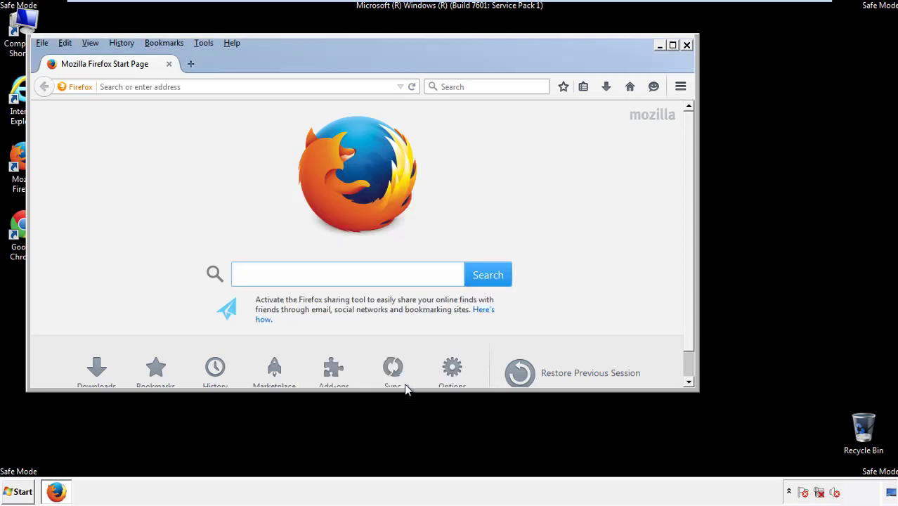
Refresh Firefox from the Troubleshooting Information page to restore default settings
click(232, 43)
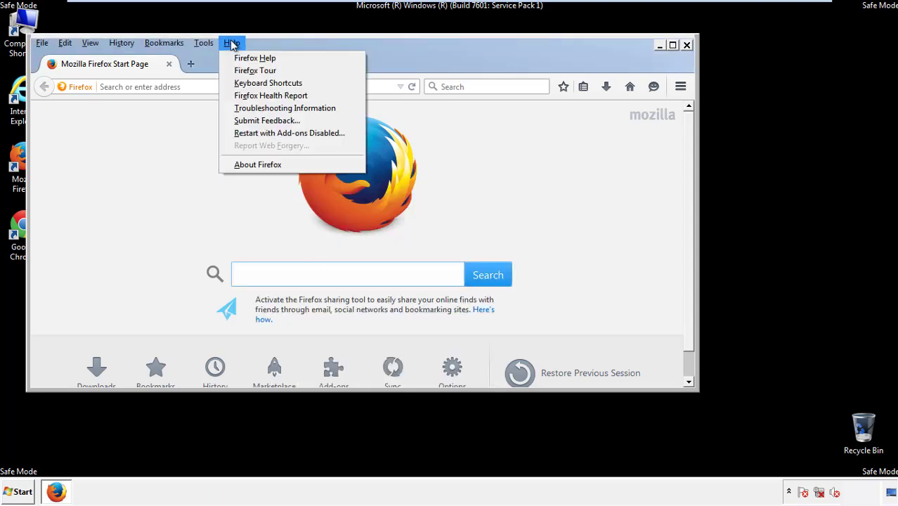
click(259, 108)
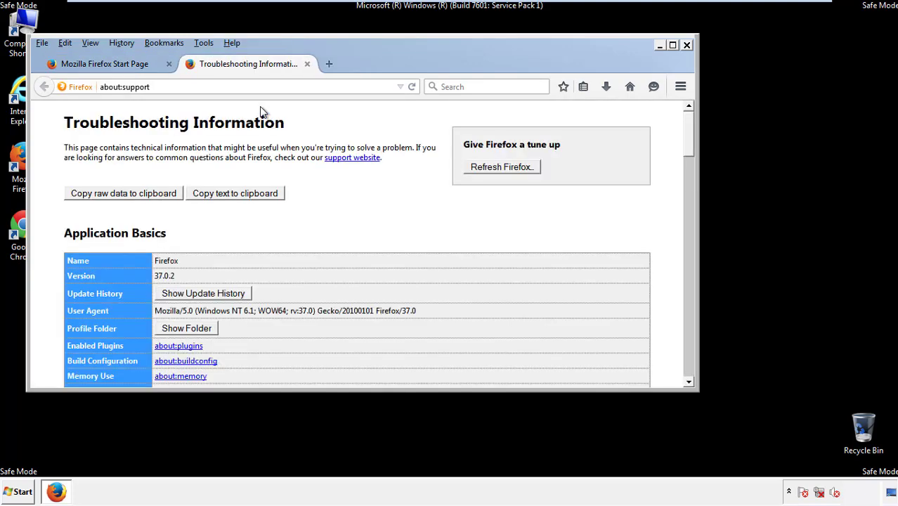
click(503, 167)
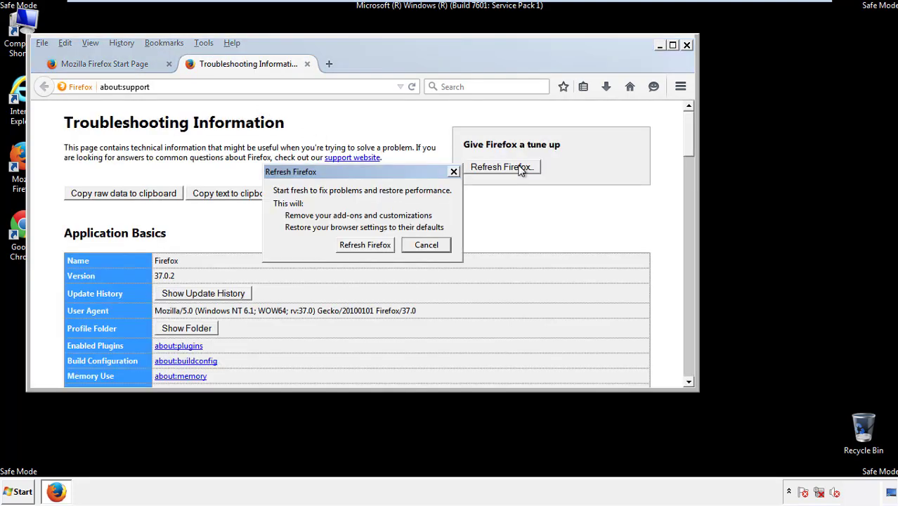
click(364, 244)
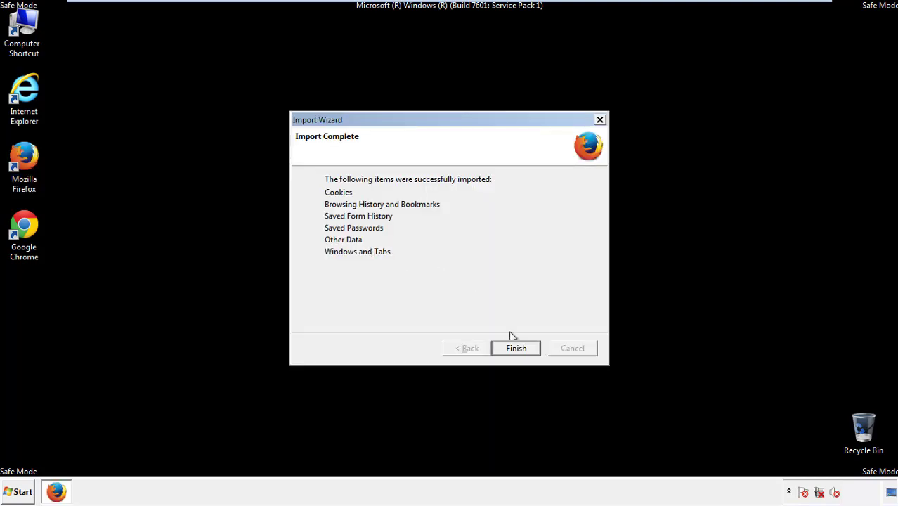
click(517, 348)
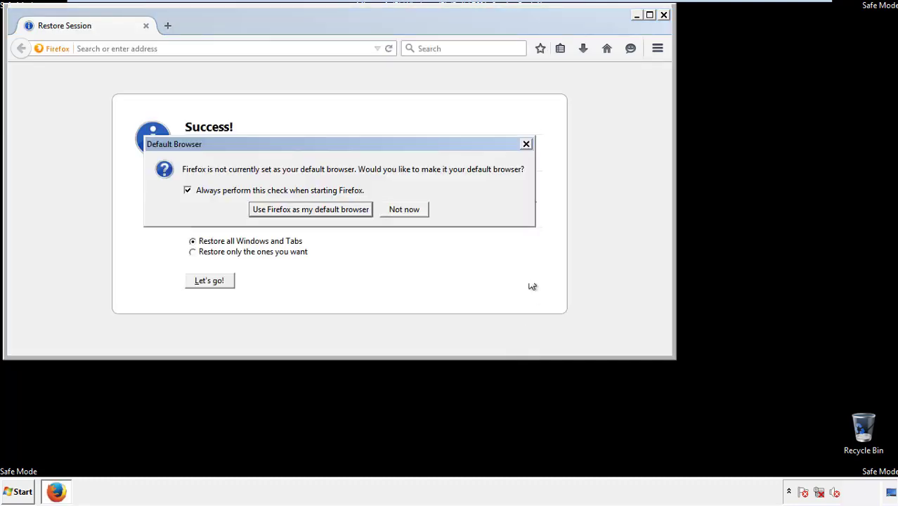
Decline the default-browser prompt, close Firefox, and launch Google Chrome
click(405, 209)
click(663, 15)
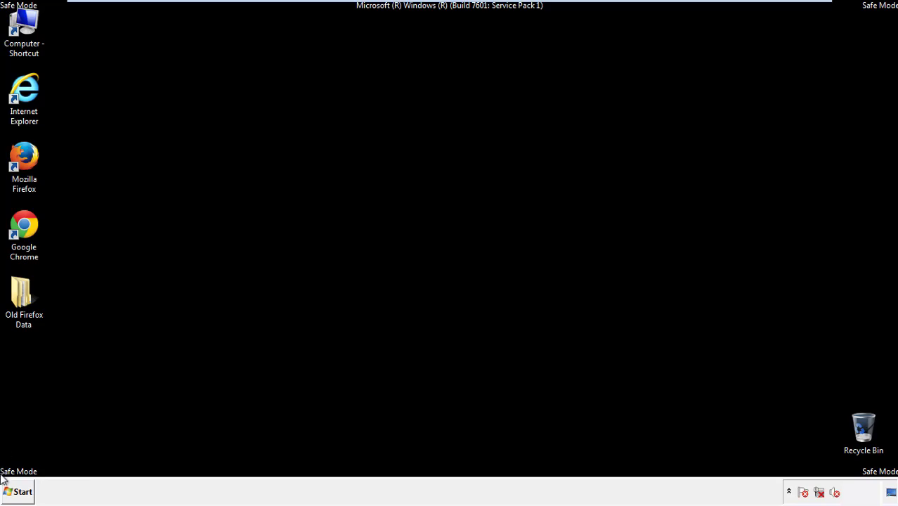
double_click(21, 223)
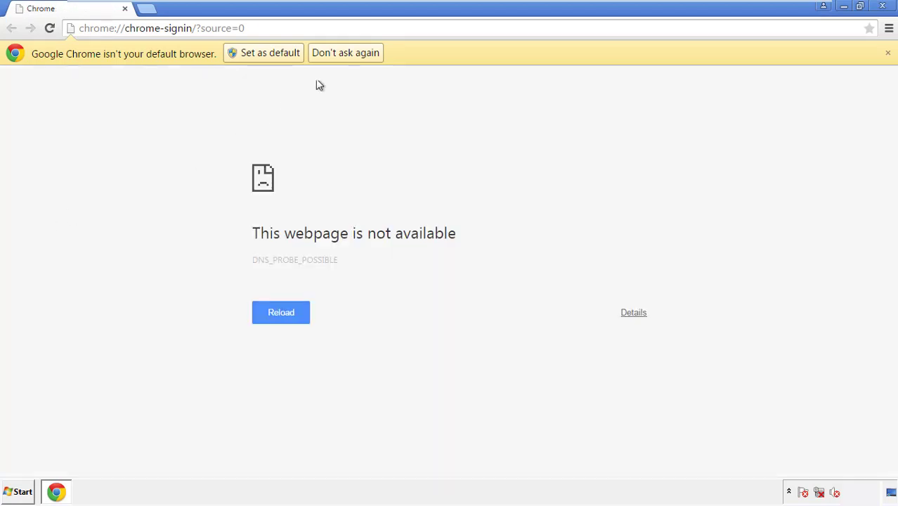
Stop Chrome's default-browser prompt for good and open Clear browsing data from Settings > History
click(360, 56)
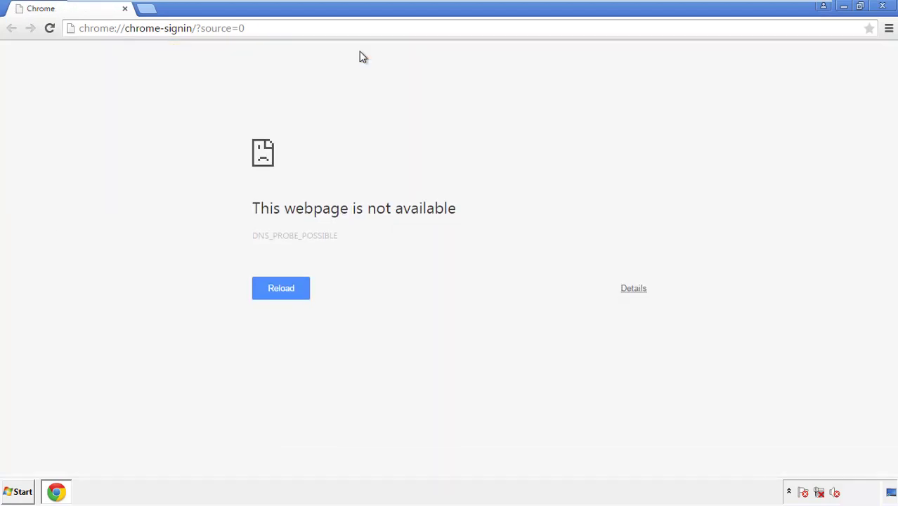
click(889, 29)
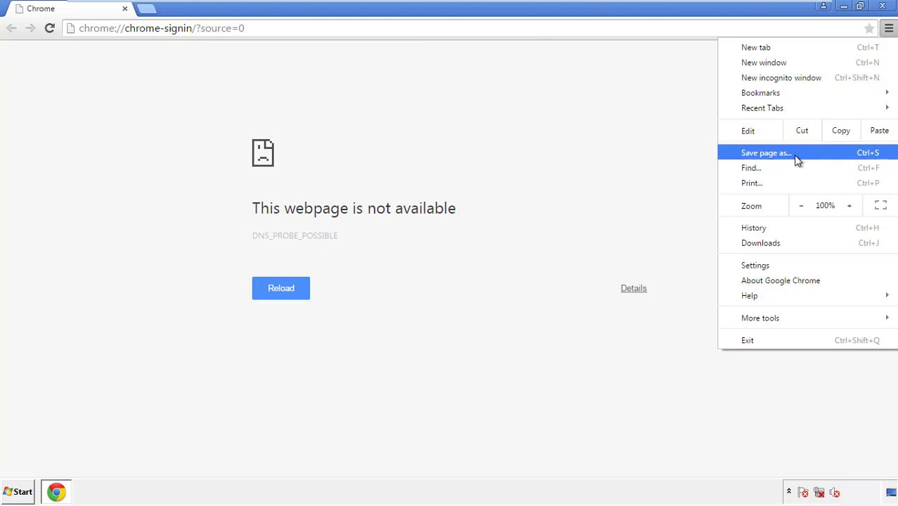
click(755, 265)
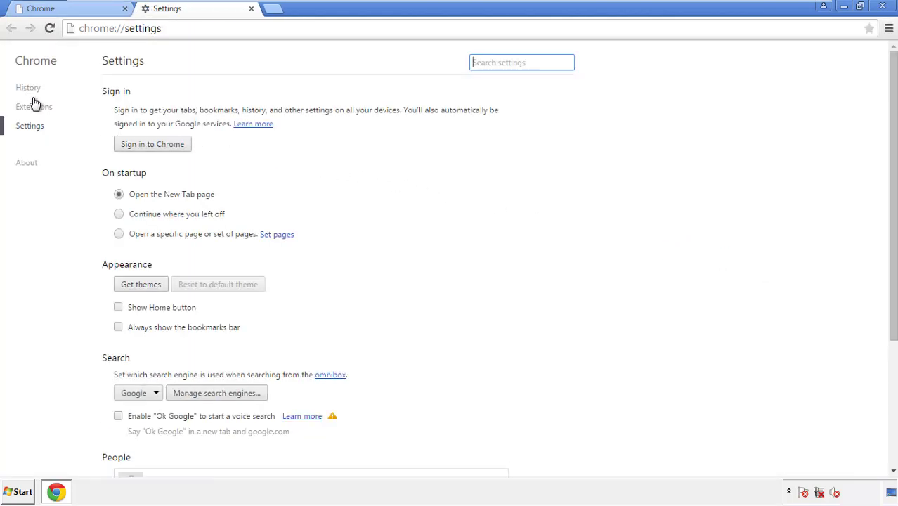
click(32, 90)
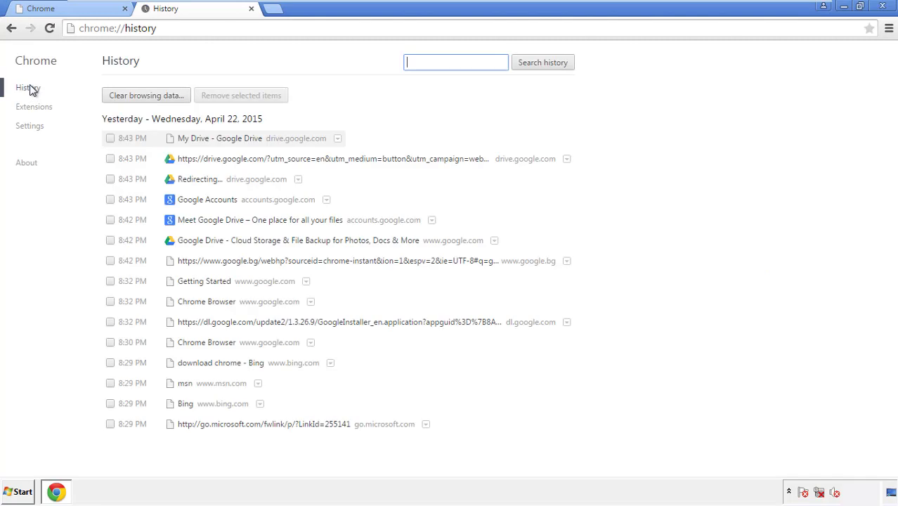
click(135, 98)
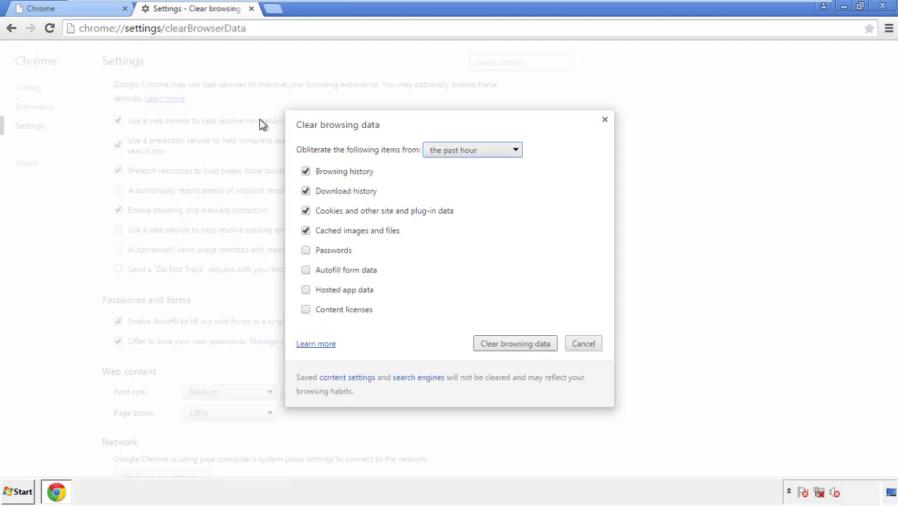
Clear Chrome data from the beginning of time, adding Autofill form data and Content licenses
click(452, 151)
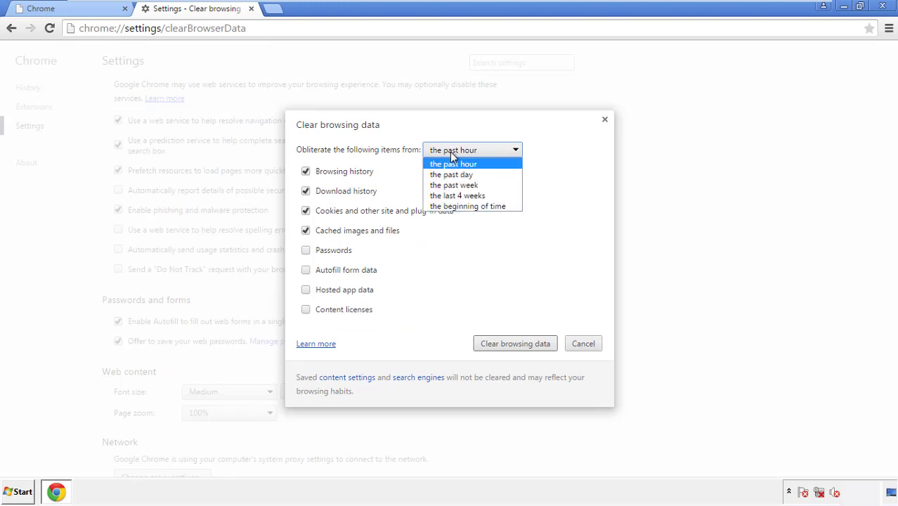
click(449, 207)
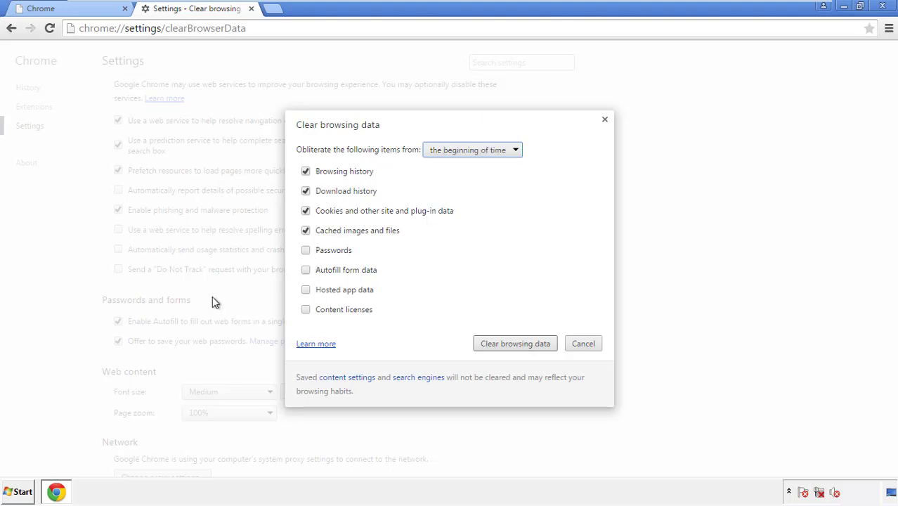
click(307, 271)
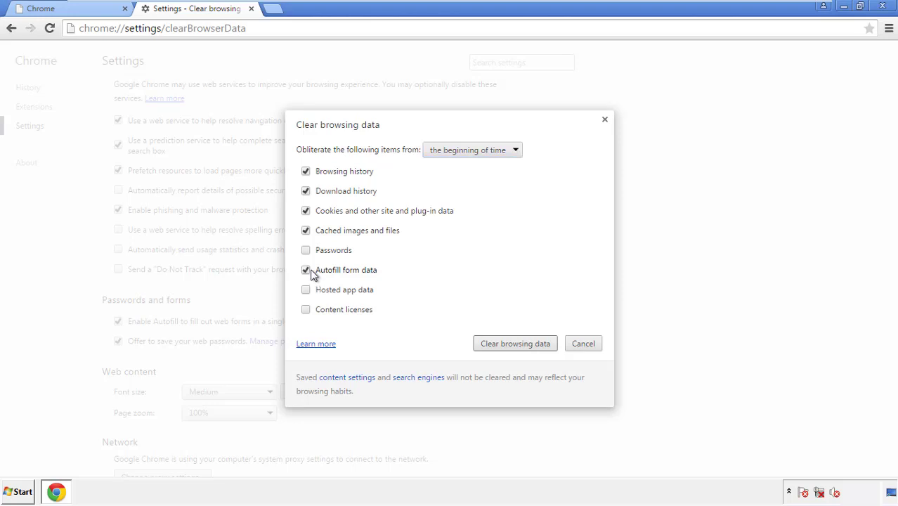
click(307, 311)
click(501, 344)
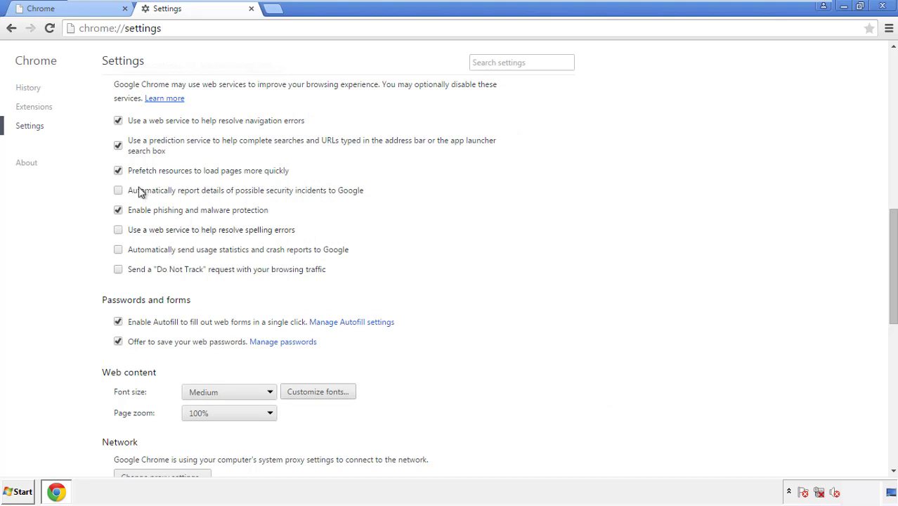
Reset Chrome's settings to their original defaults and close Chrome
drag(890, 213, 891, 372)
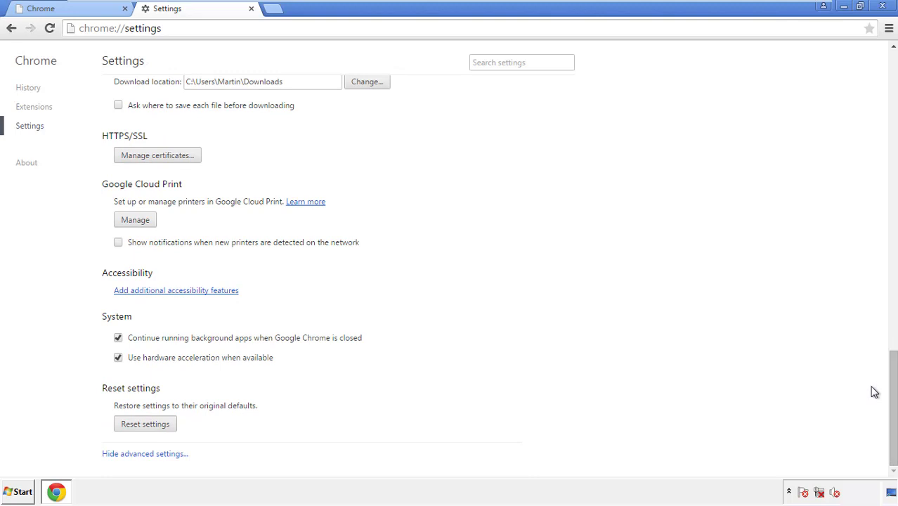
click(169, 429)
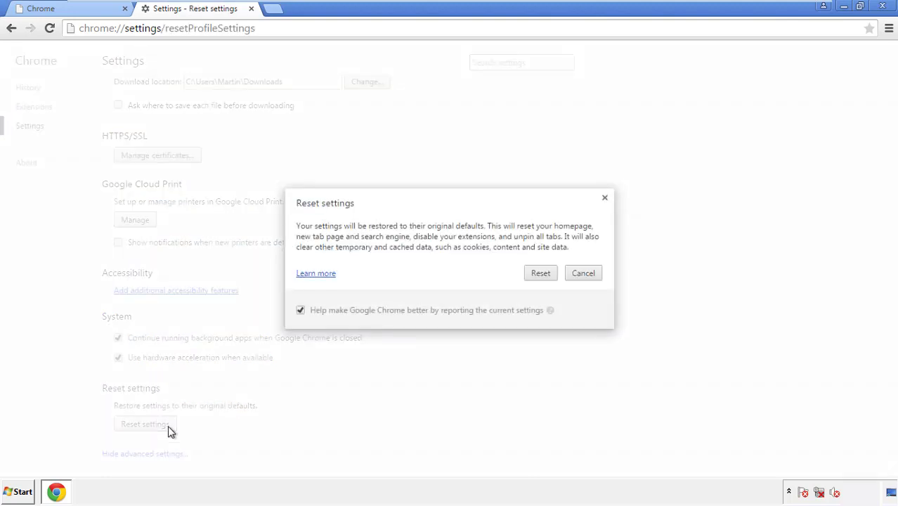
click(538, 276)
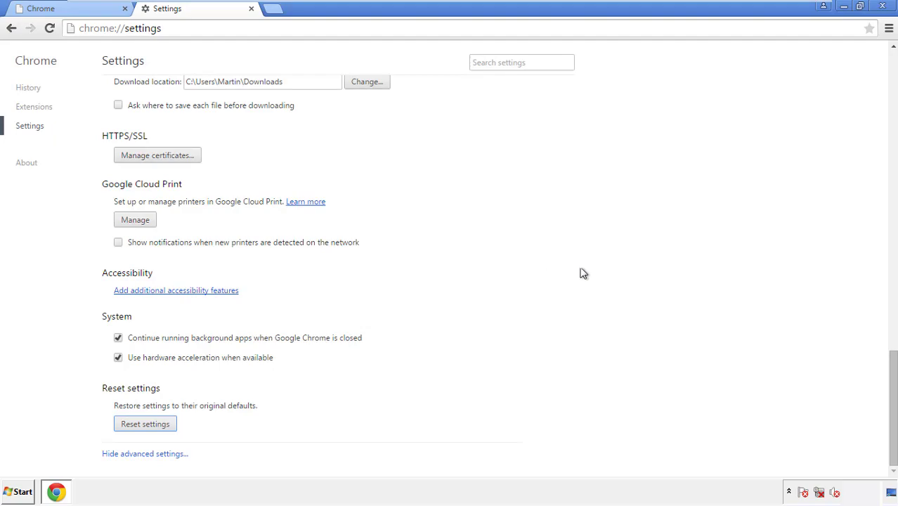
click(877, 6)
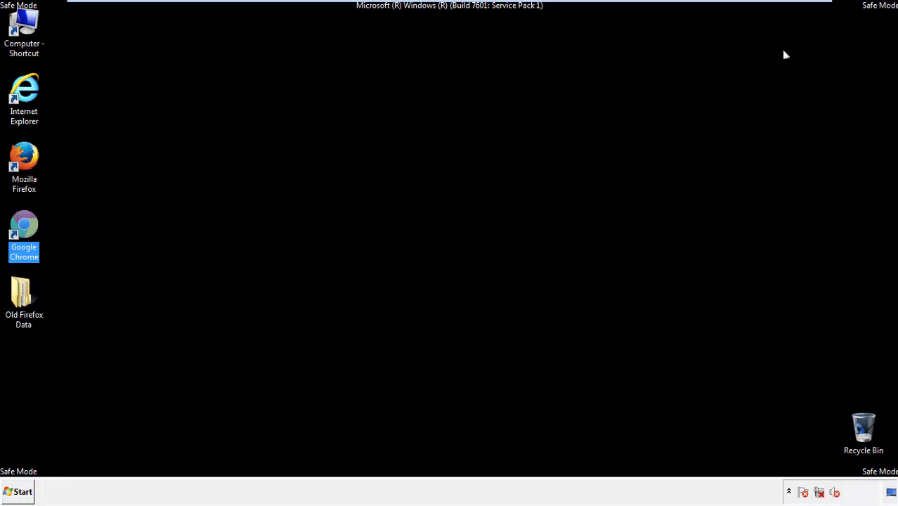
Remove the Search Mine extension in Firefox's Add-ons Manager and close Firefox
click(483, 221)
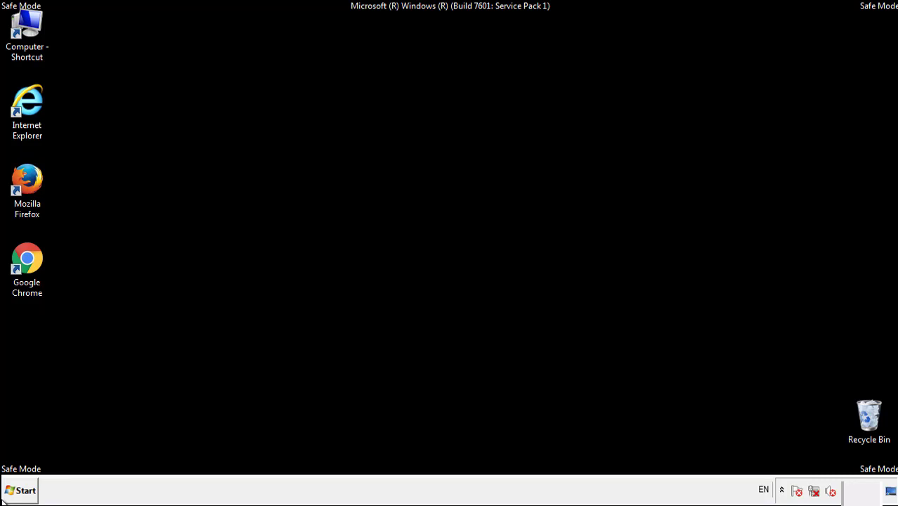
double_click(34, 176)
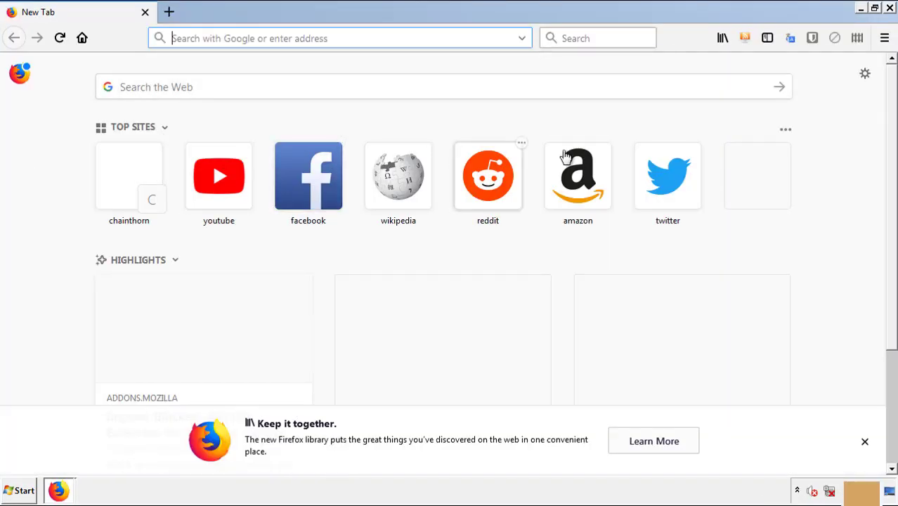
click(885, 39)
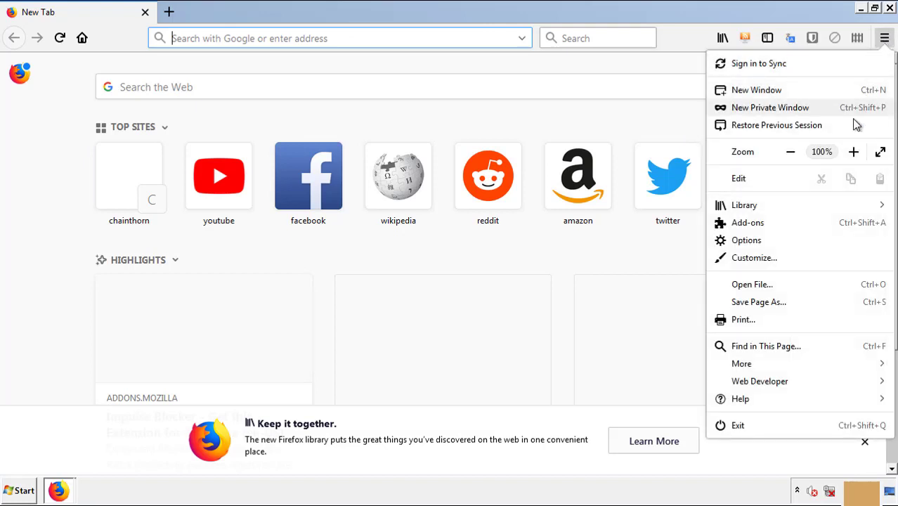
click(828, 229)
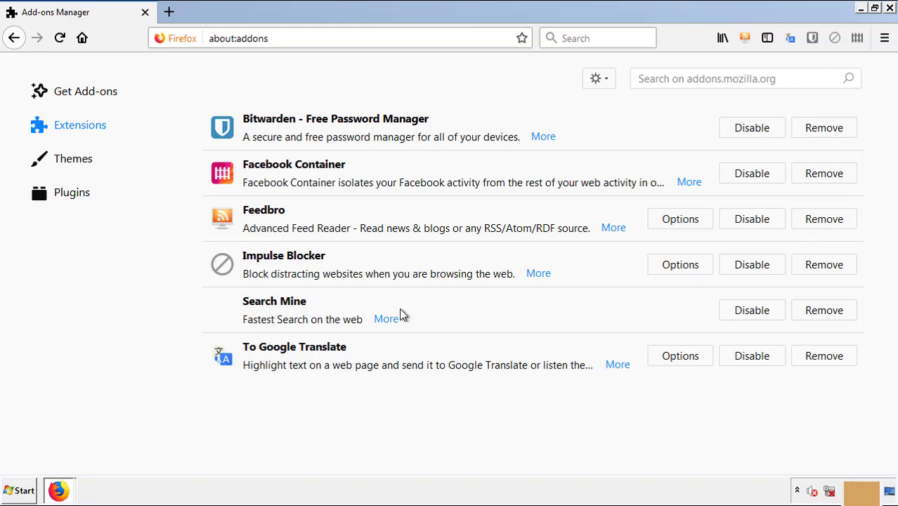
click(820, 315)
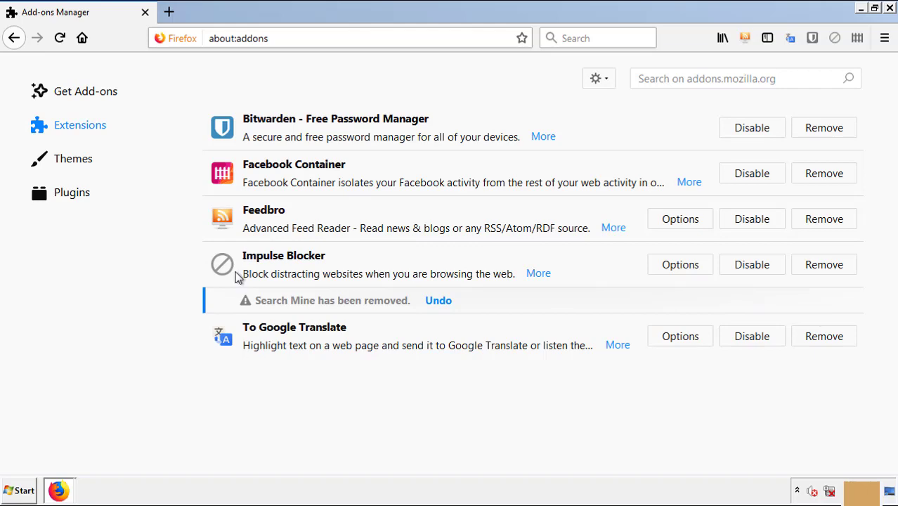
click(890, 8)
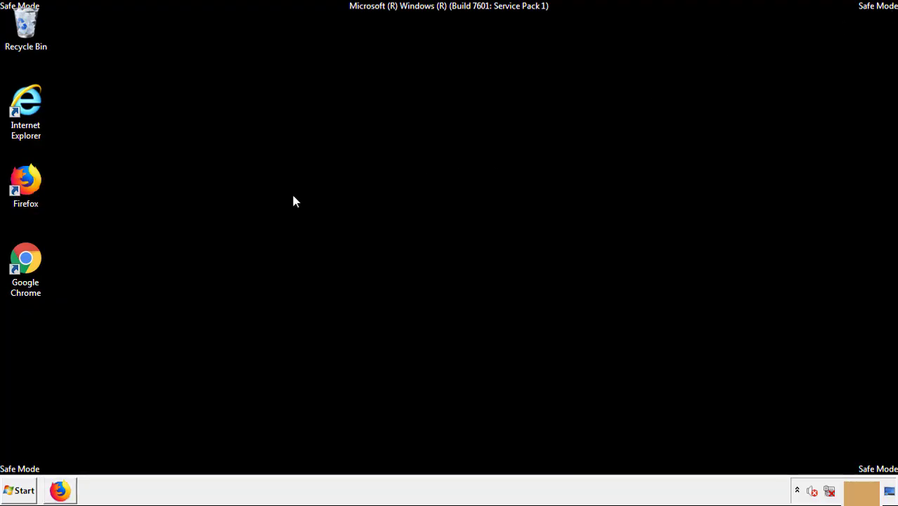
Open Chrome's Extensions page via More tools
double_click(25, 274)
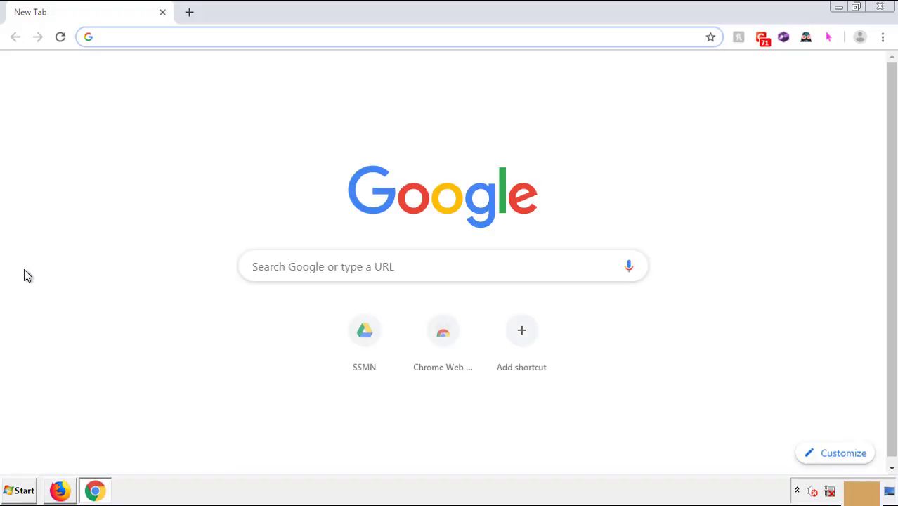
click(882, 37)
mouse_move(822, 249)
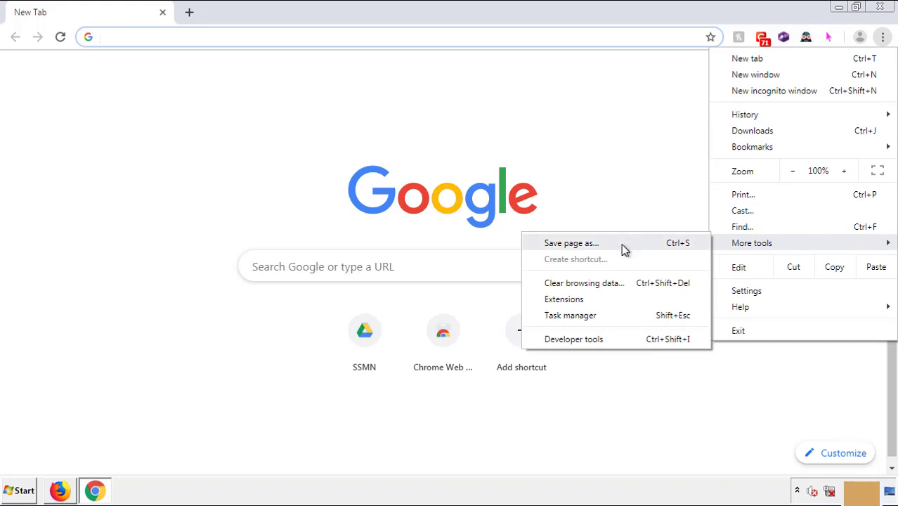
click(572, 299)
scroll(262, 245, down, 5)
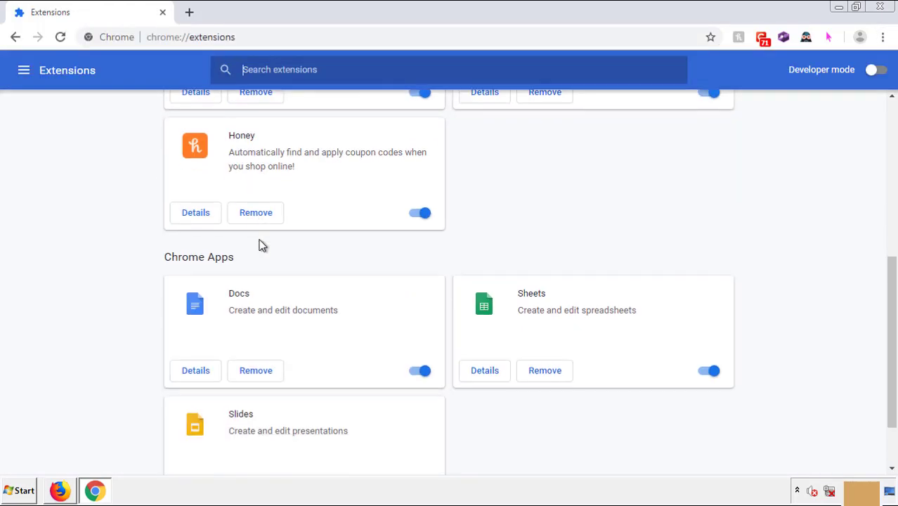
scroll(351, 255, up, 5)
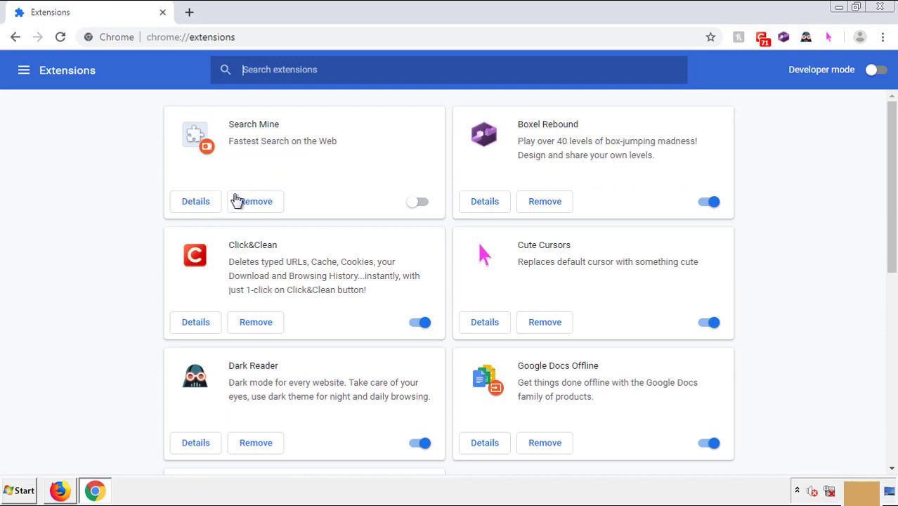
Remove the Search Mine extension, close Chrome, and bring up the Start menu
click(255, 203)
click(510, 113)
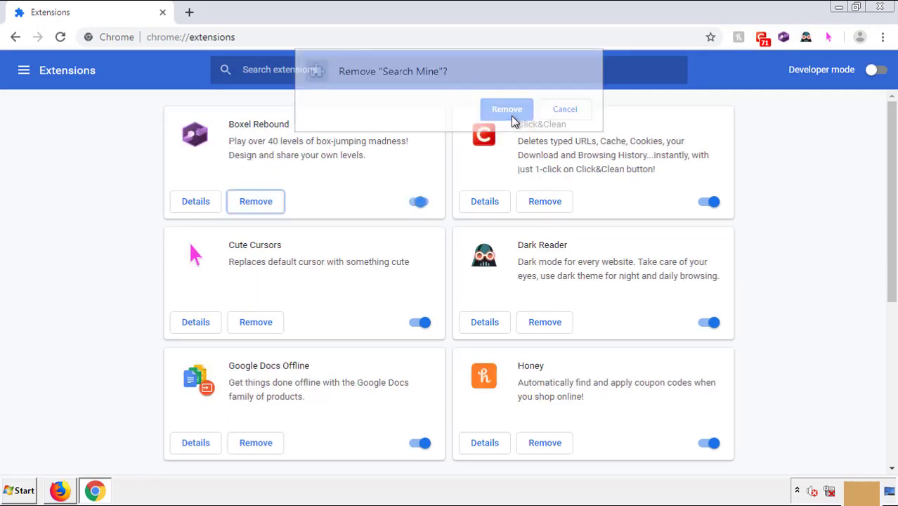
click(882, 8)
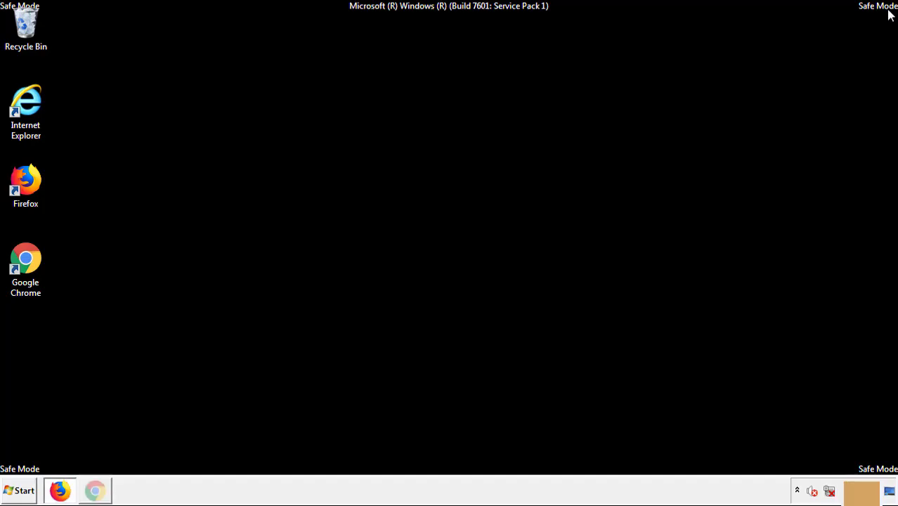
click(22, 492)
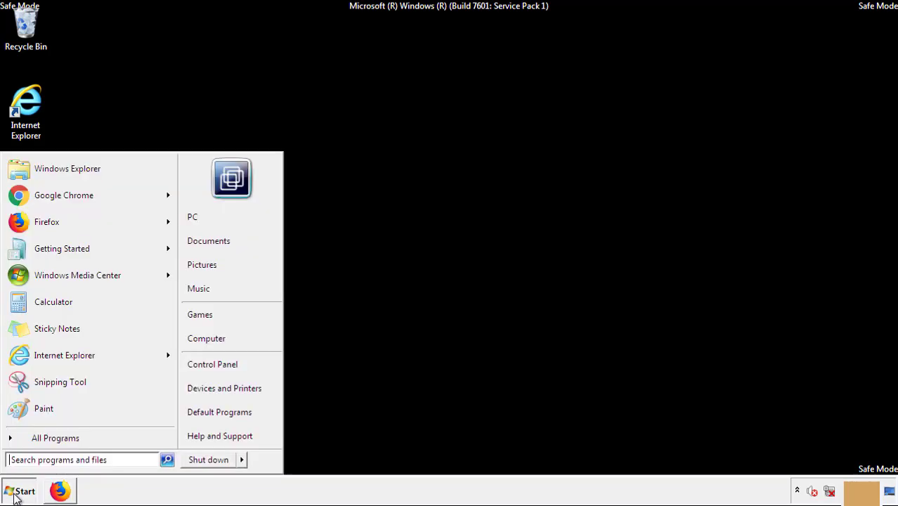